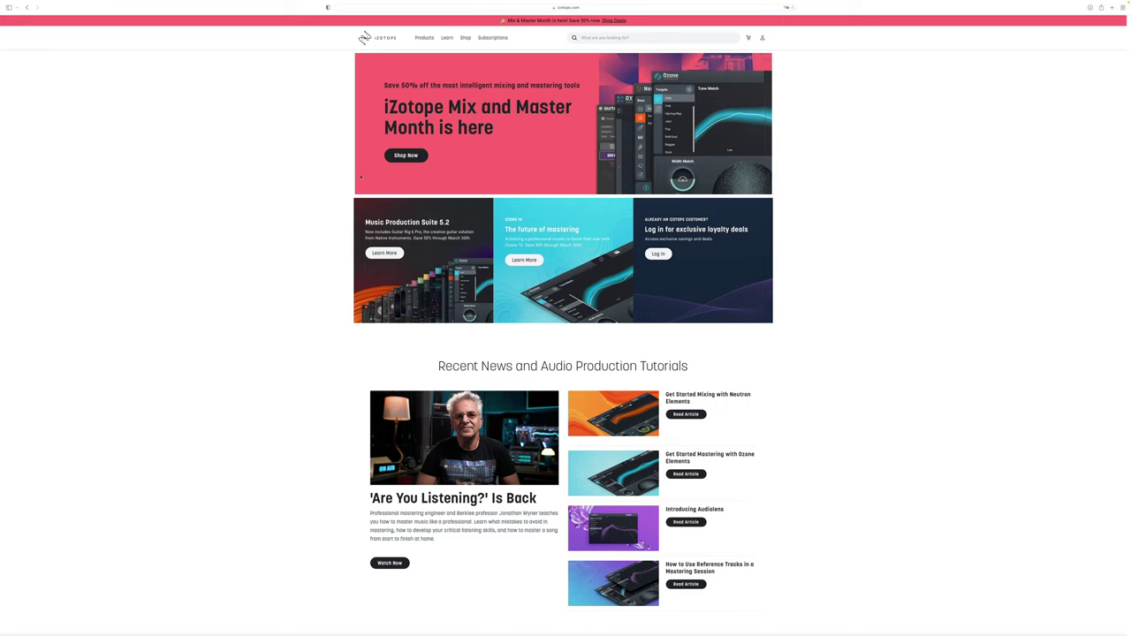
- Go to the iZotope homepage footer and open Vinyl under Explore Products
scroll(378, 237, down, 10)
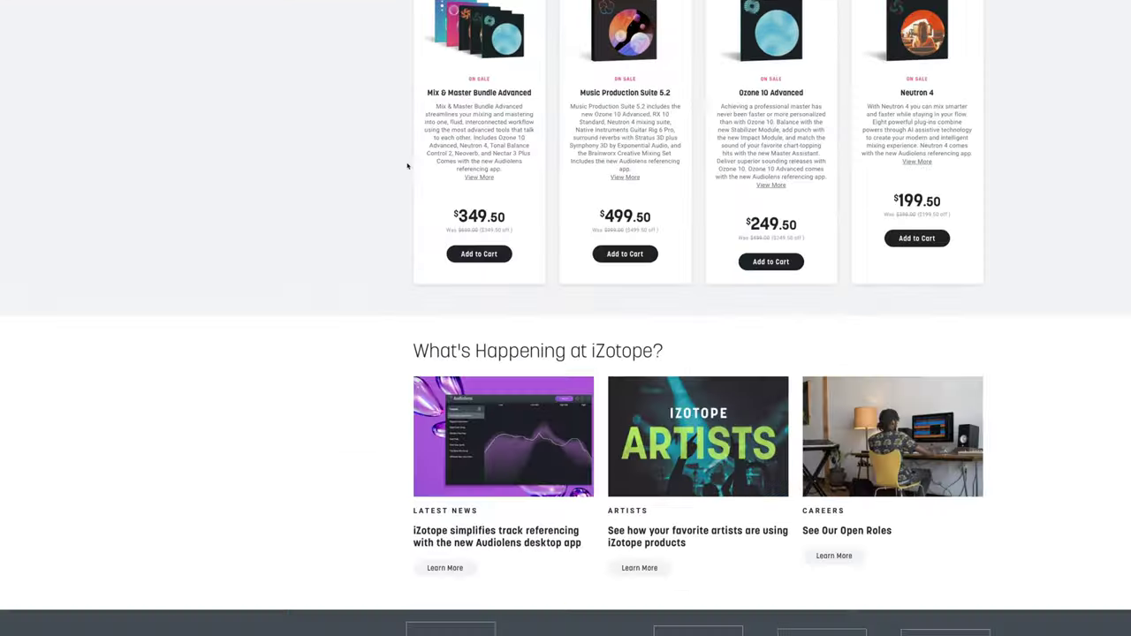
scroll(408, 165, down, 15)
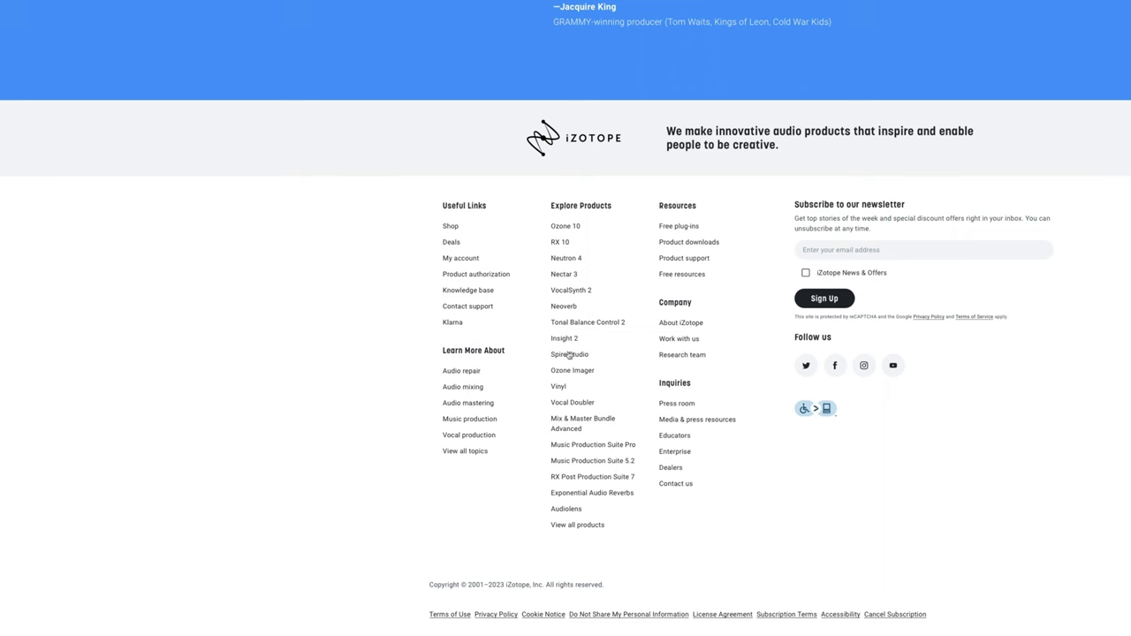
click(560, 388)
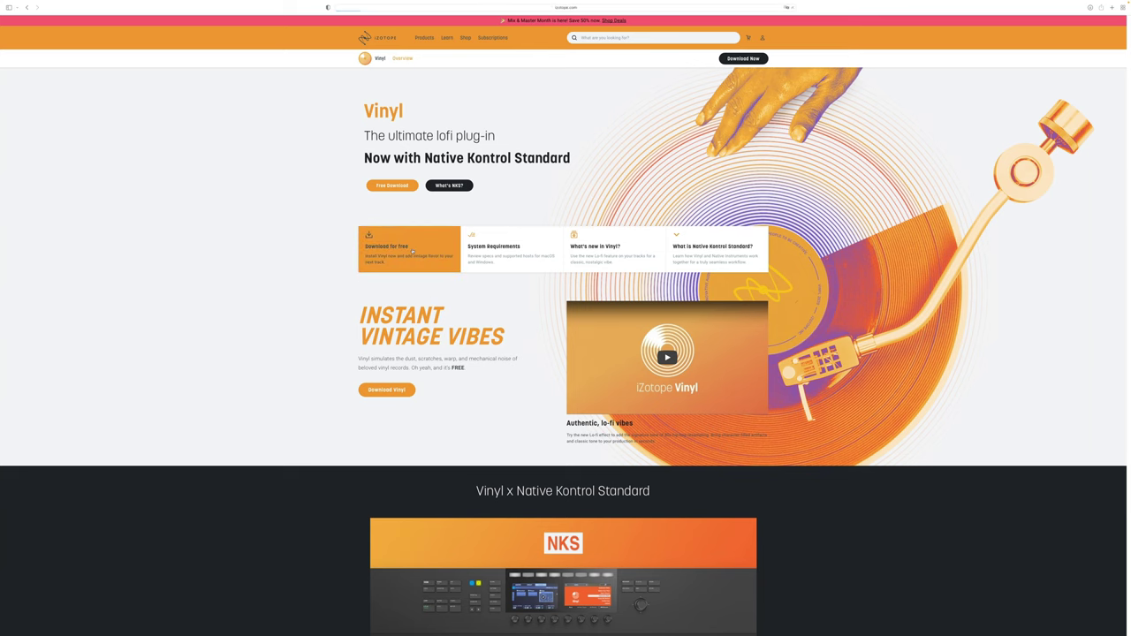
- Choose 'Download for free' on the Vinyl page to reach the email sign-in form
click(412, 251)
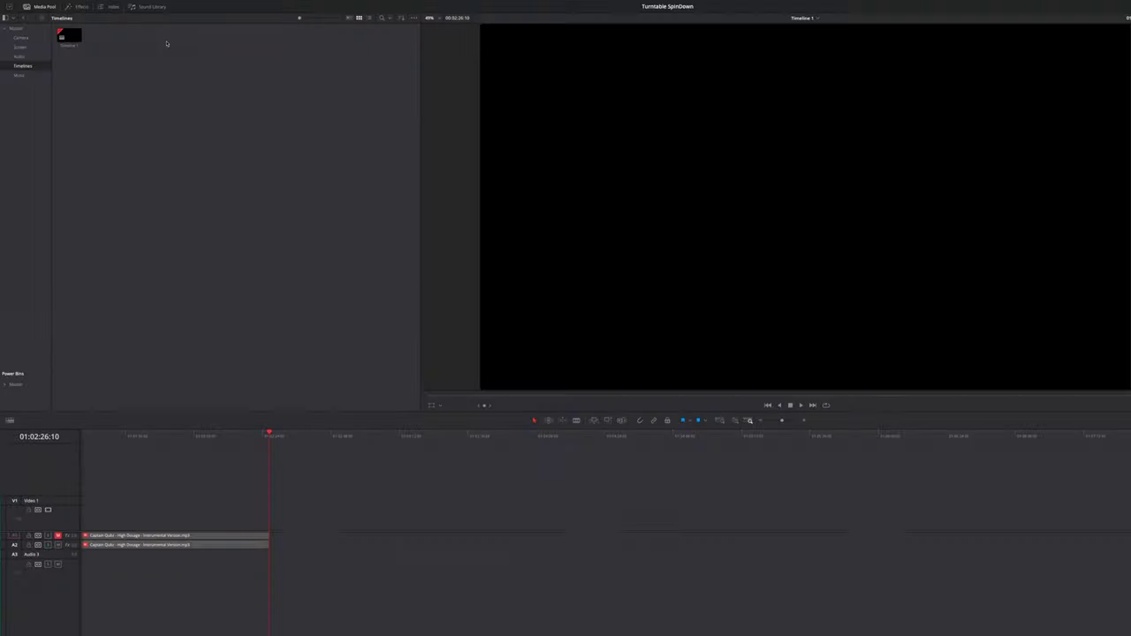
- Create an empty Timeline 2 from the media pool, then show the Effects library's VST Effects
right_click(166, 43)
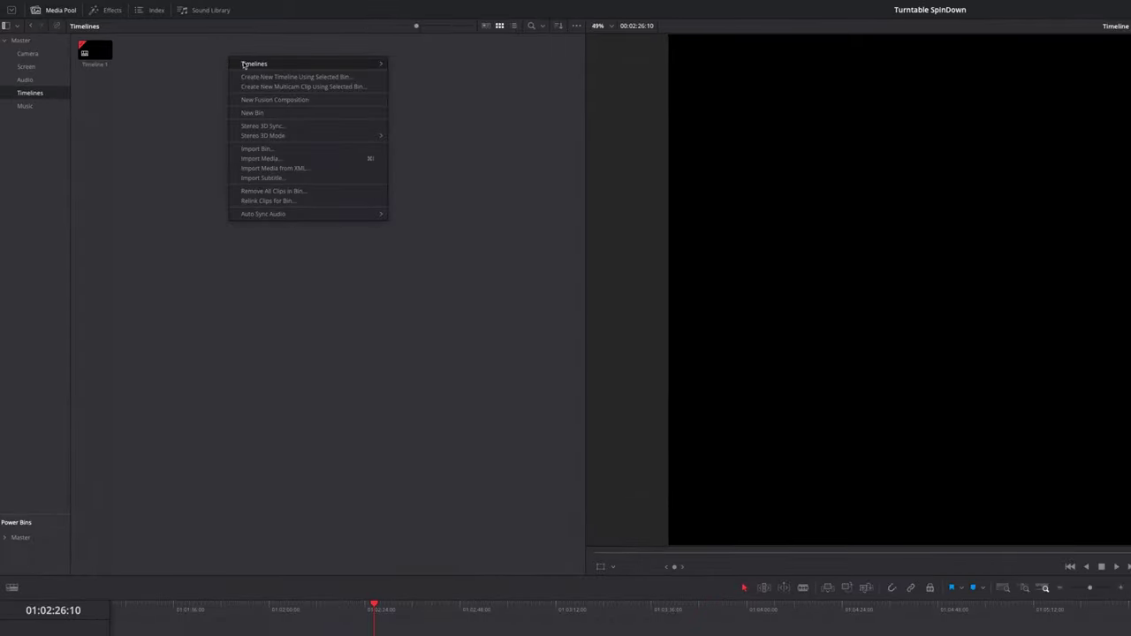
mouse_move(181, 45)
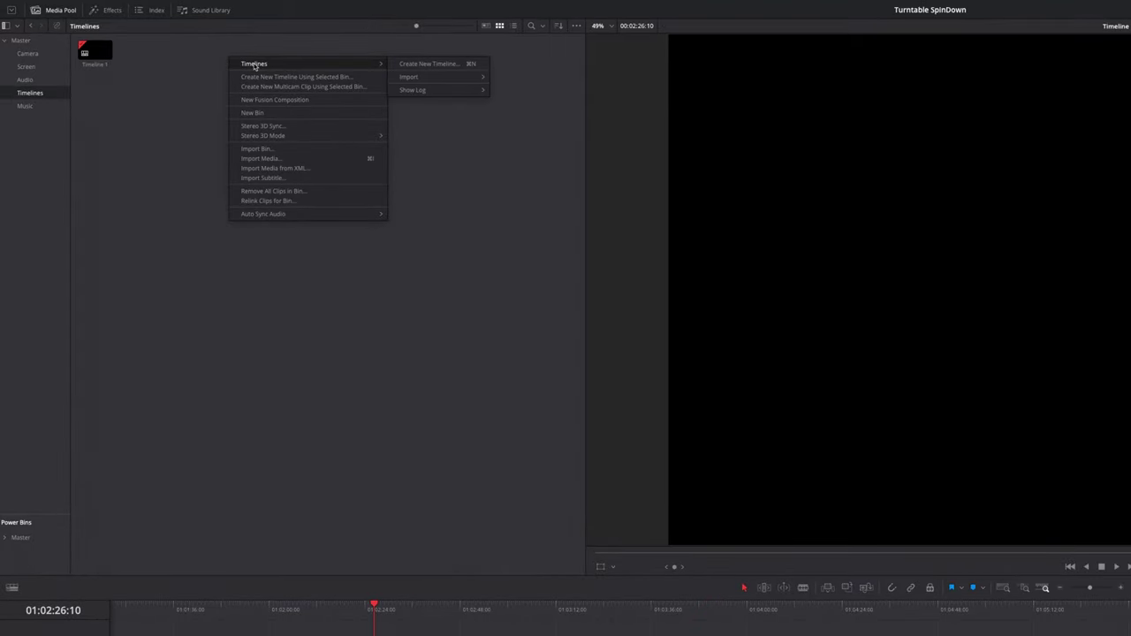
click(416, 63)
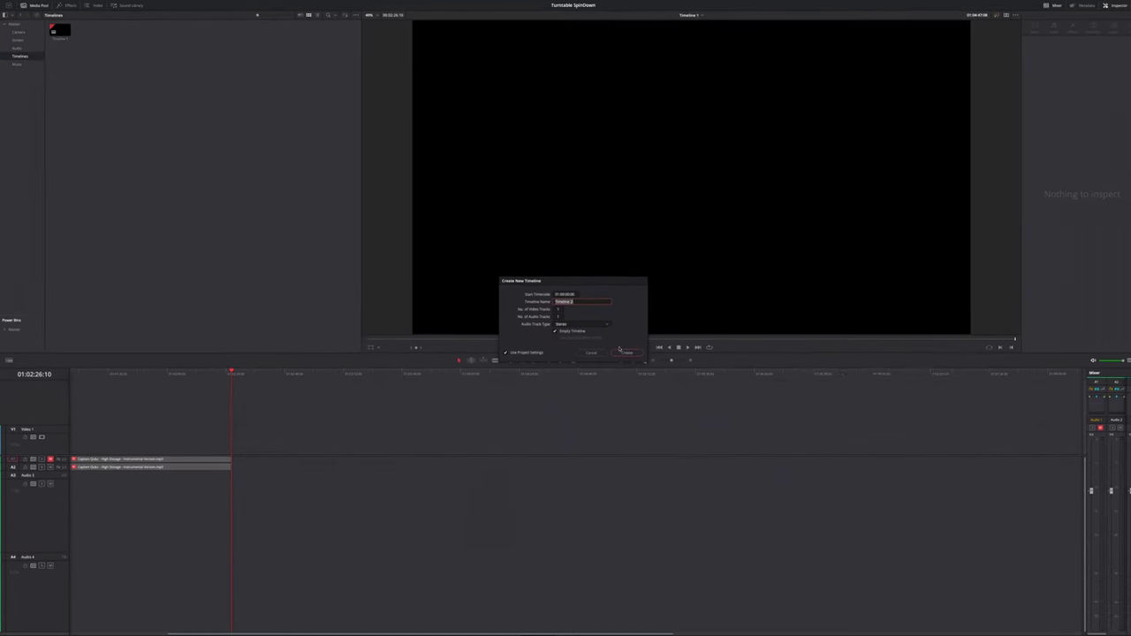
click(618, 349)
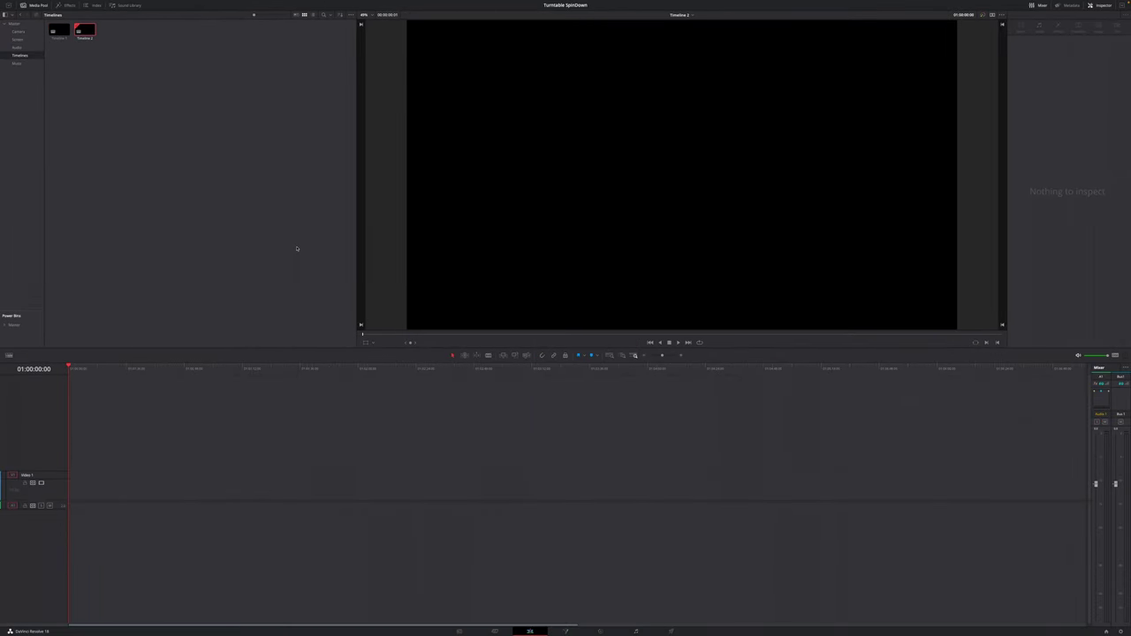
click(66, 7)
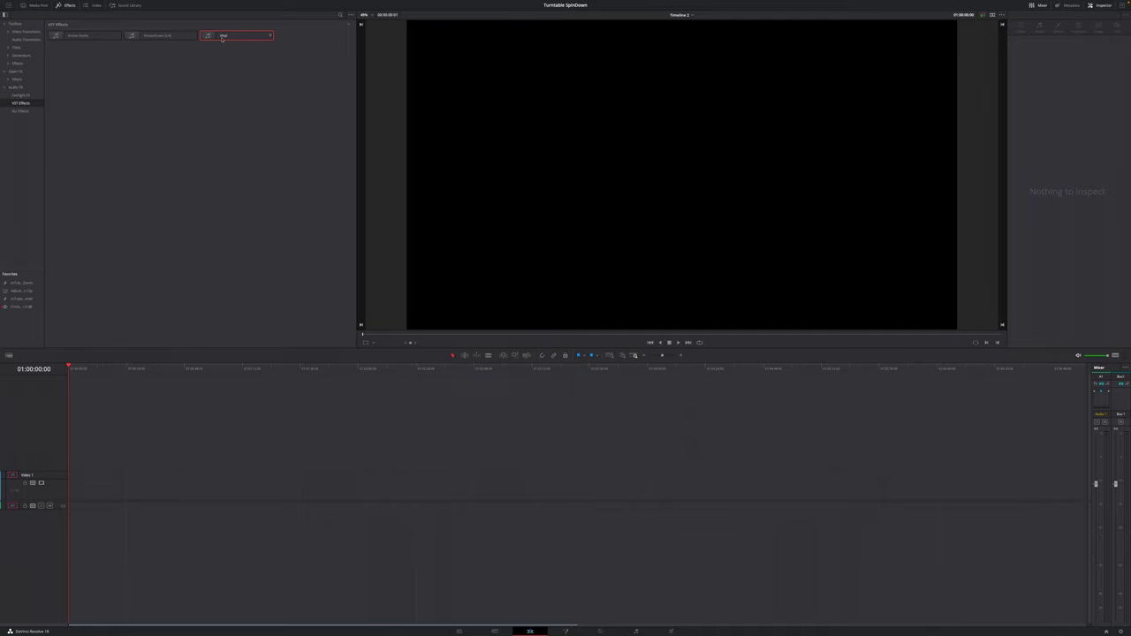
- Drop Vinyl onto the audio track, then cancel iZotope's authorization form without authorizing
drag(220, 49, 32, 506)
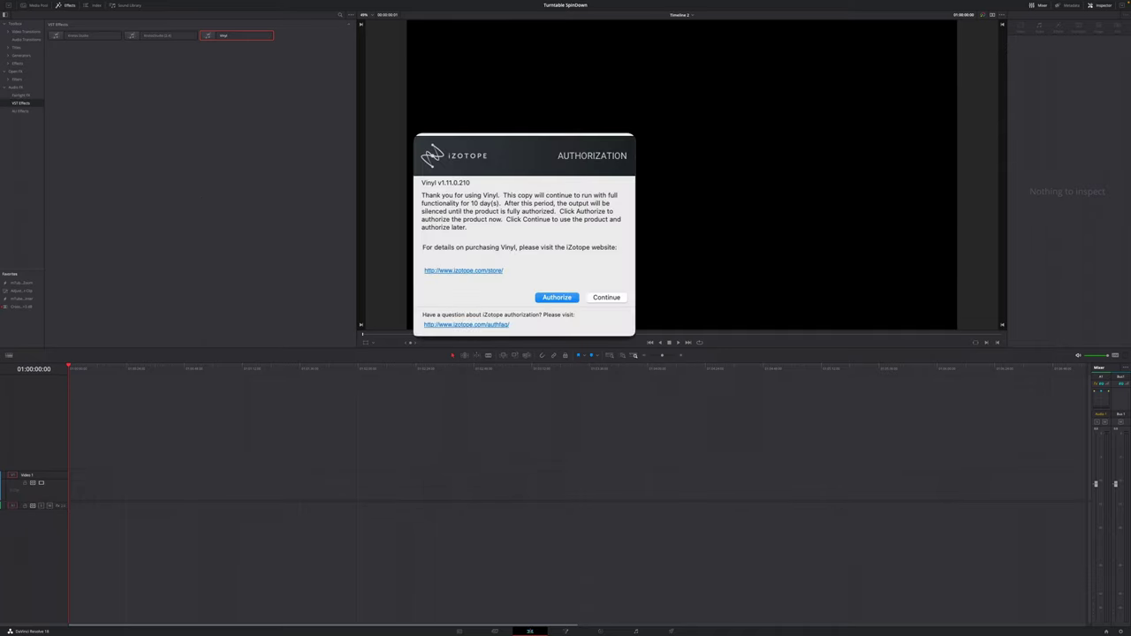
click(565, 298)
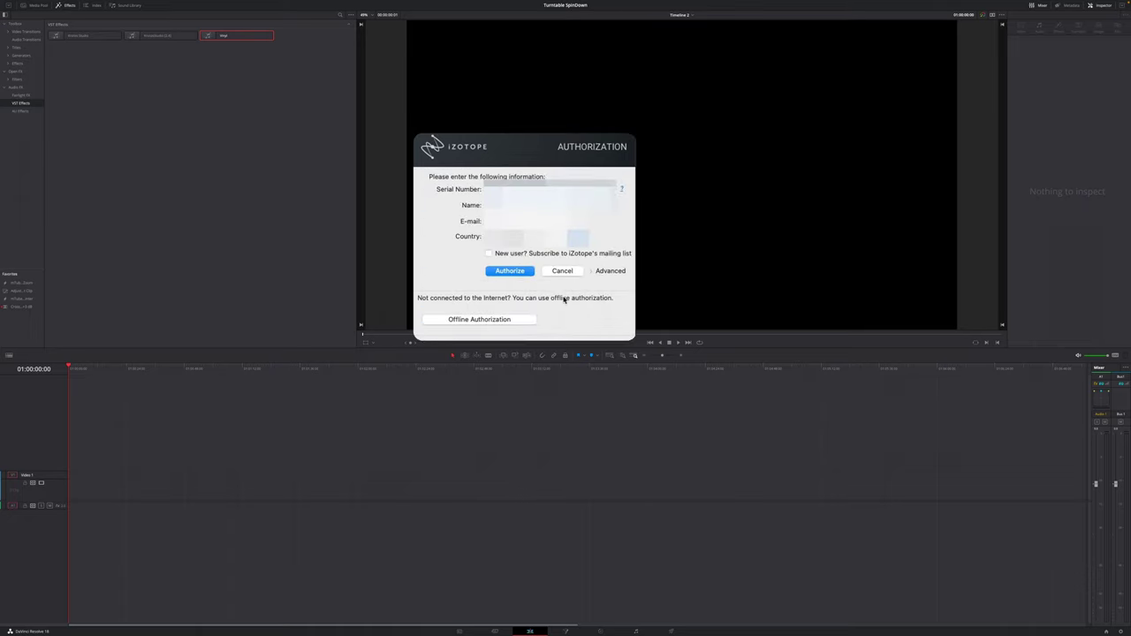
key(Escape)
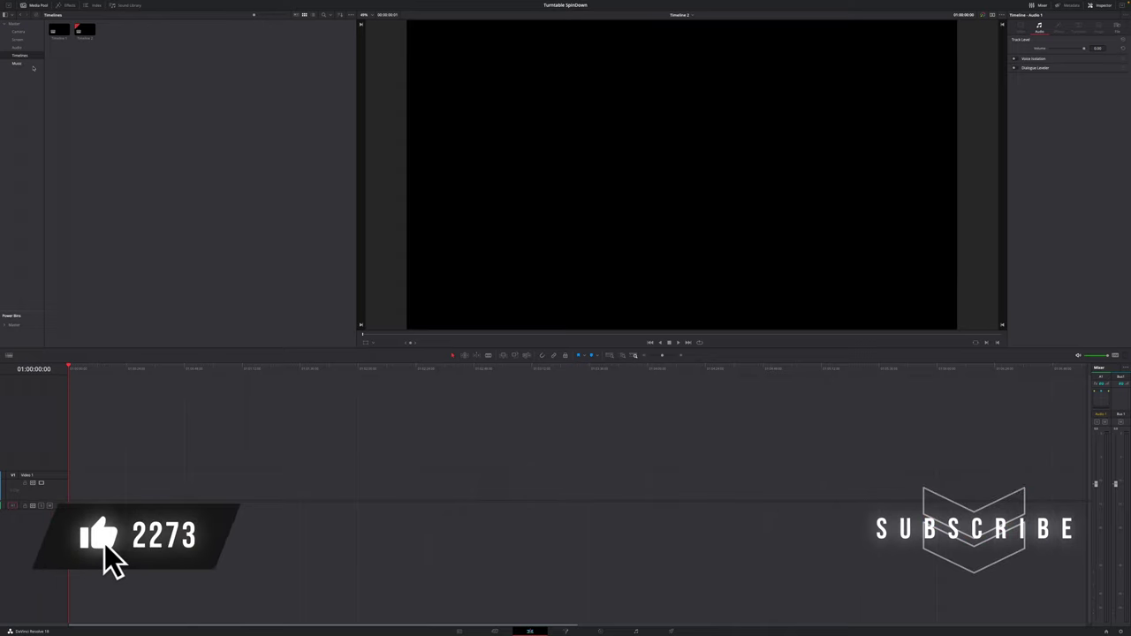
- Place the Music bin clip at the audio track's start, select it, and switch to Fairlight
click(32, 64)
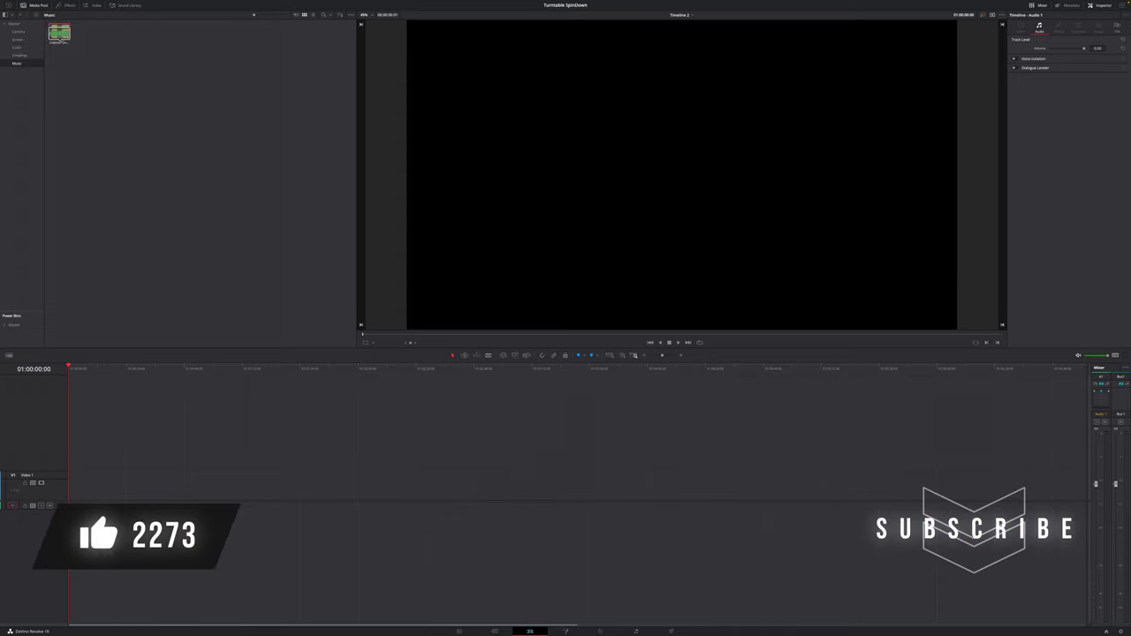
drag(61, 37, 69, 501)
click(96, 507)
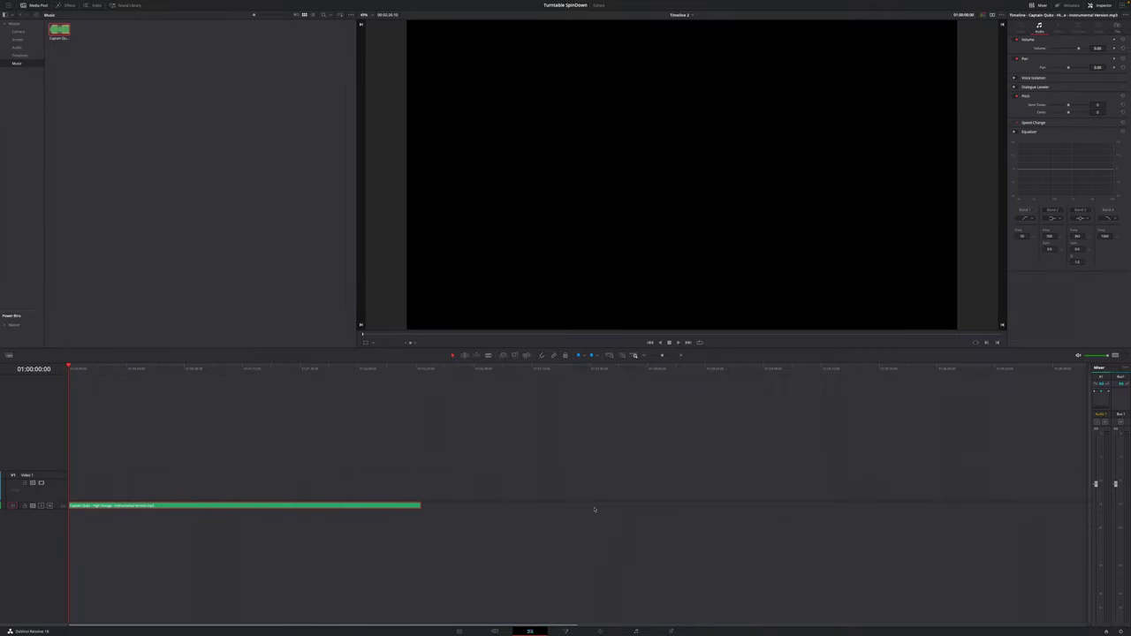
click(636, 631)
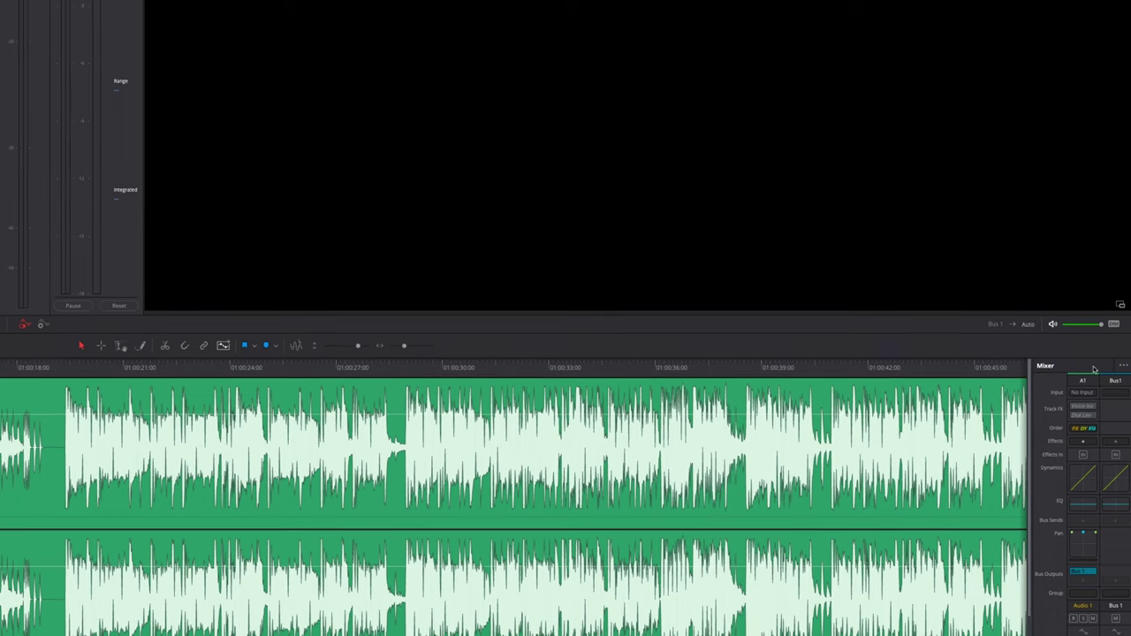
- Insert VST > Distortion > Vinyl into Audio 1's first Mixer effects slot
click(1090, 442)
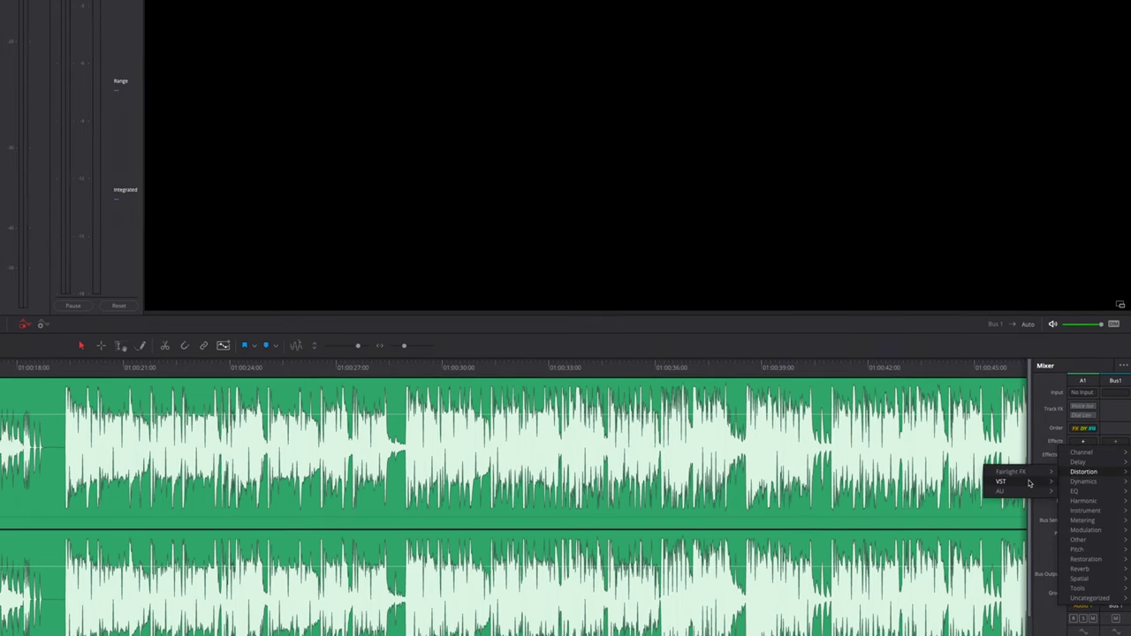
click(1078, 485)
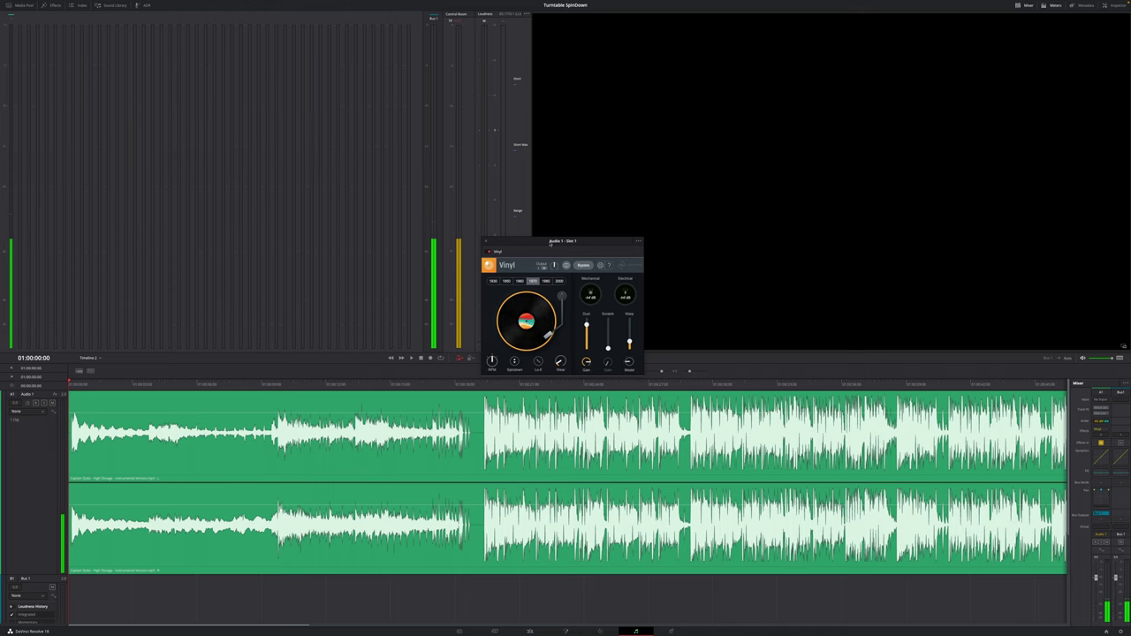
- Close the Vinyl window, arm automation, and reveal the Write, Touch/Latch and Enables options
drag(562, 240, 618, 214)
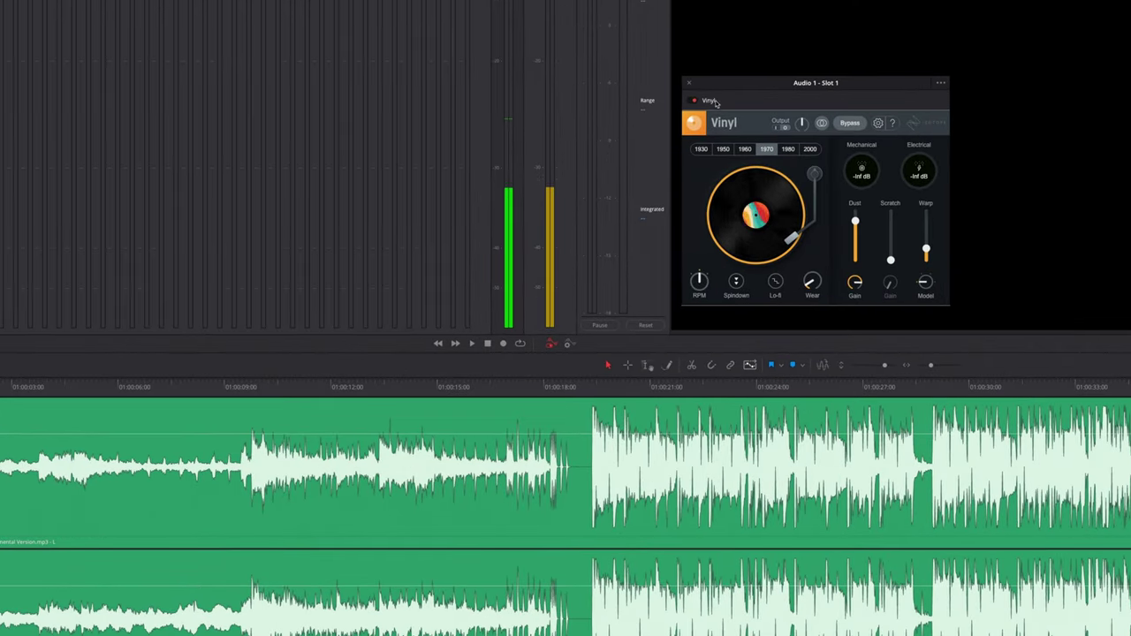
click(599, 157)
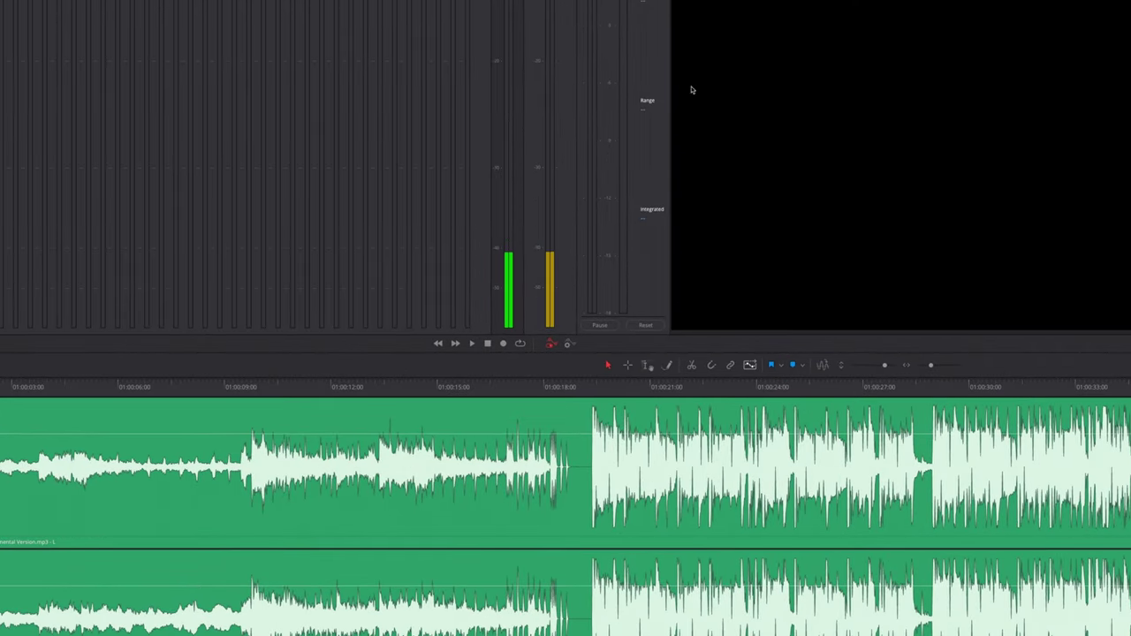
click(551, 344)
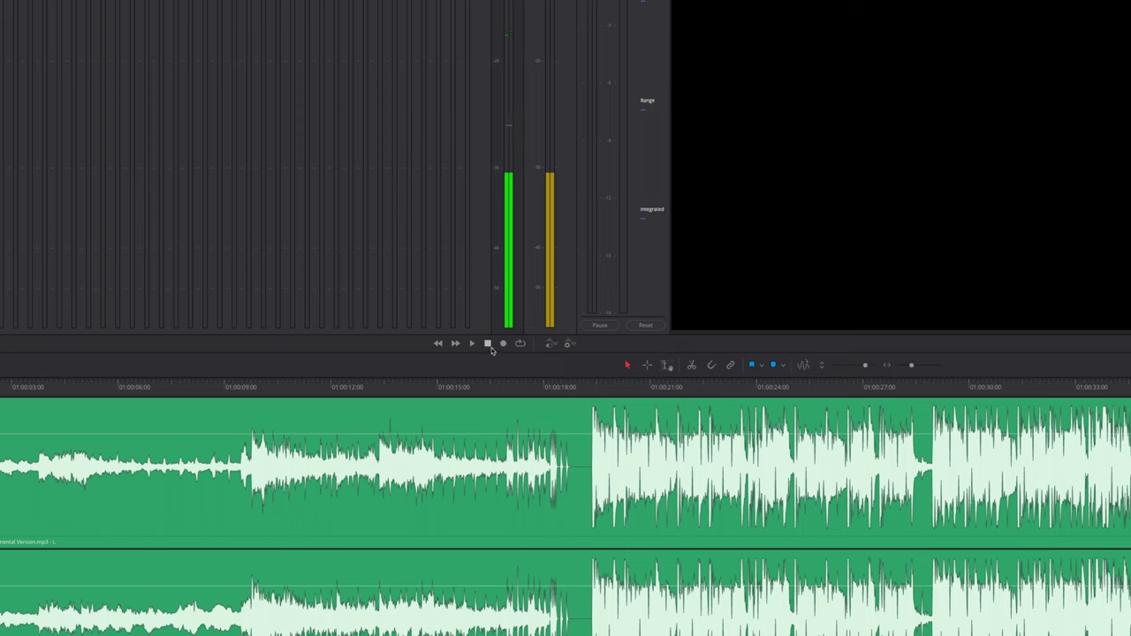
click(550, 344)
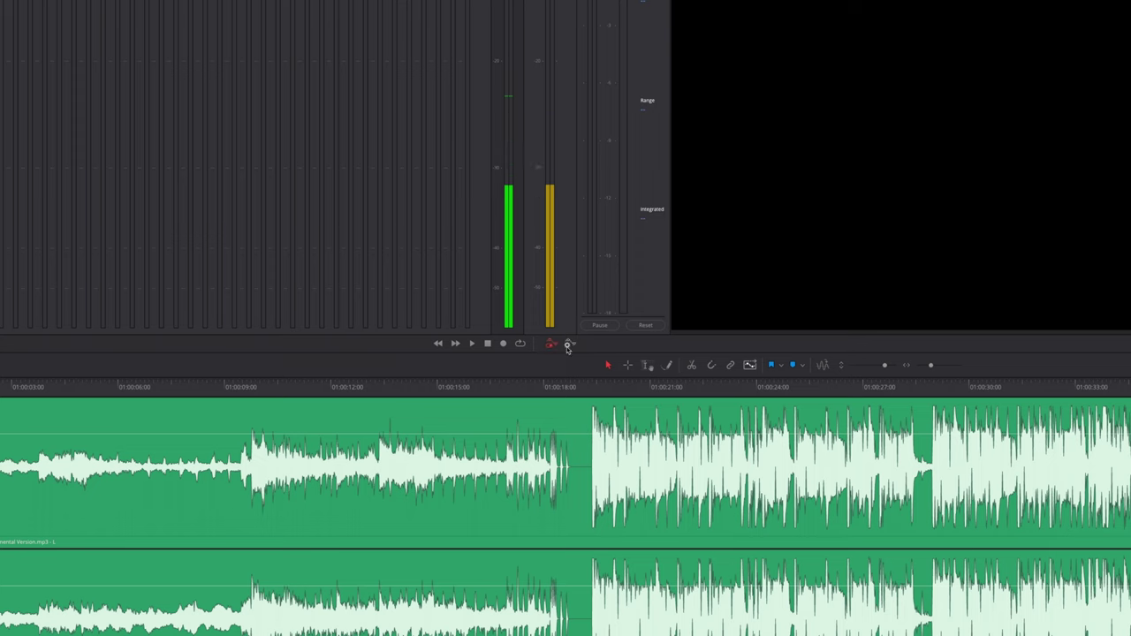
click(567, 344)
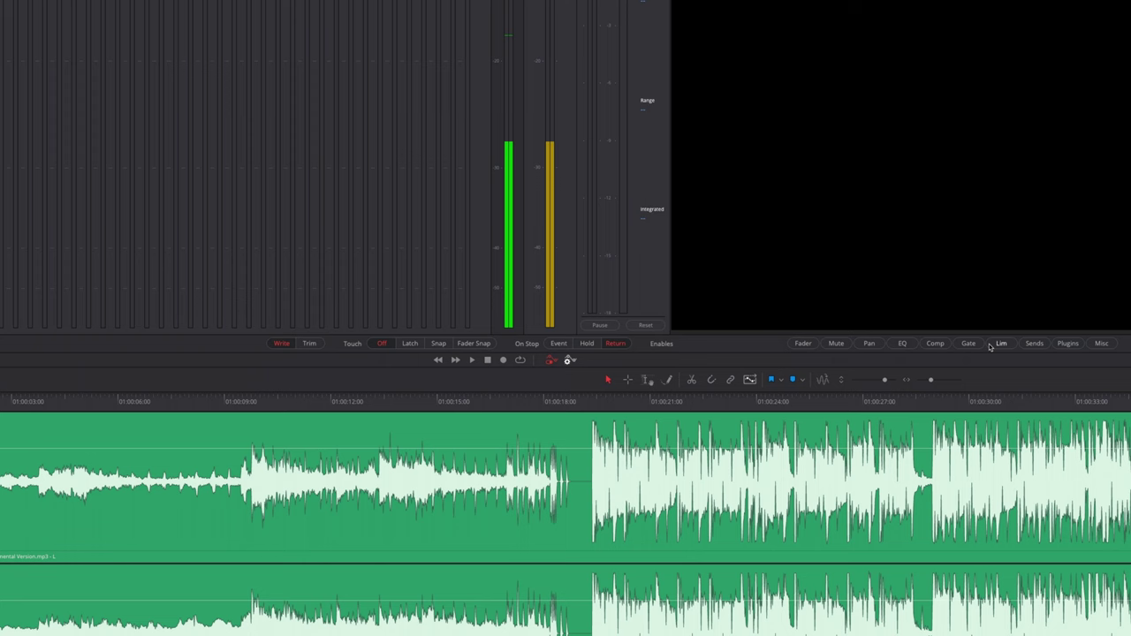
- Enable Plugins automation and show Plugins > Vinyl > Spin Down in Audio 1's automation lane
click(1059, 347)
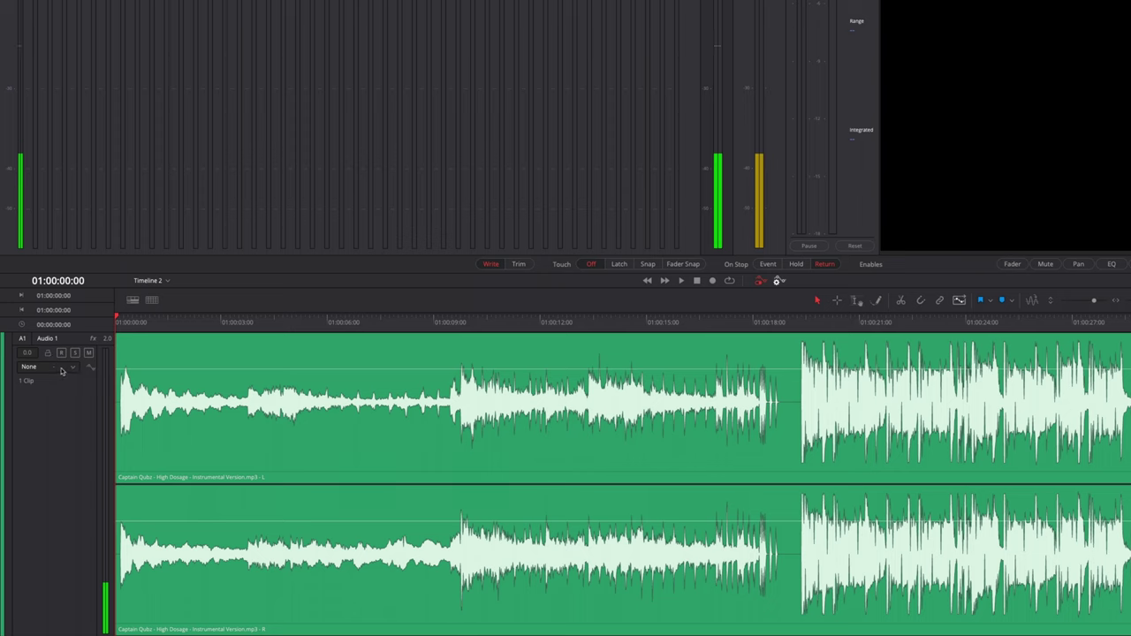
click(62, 371)
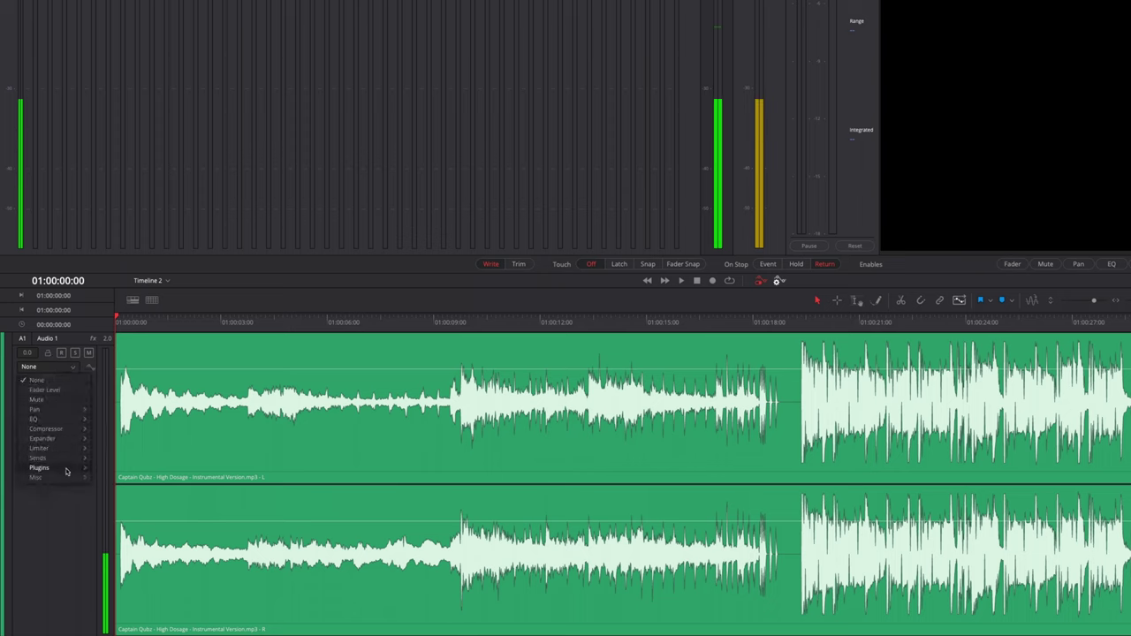
mouse_move(66, 471)
mouse_move(133, 468)
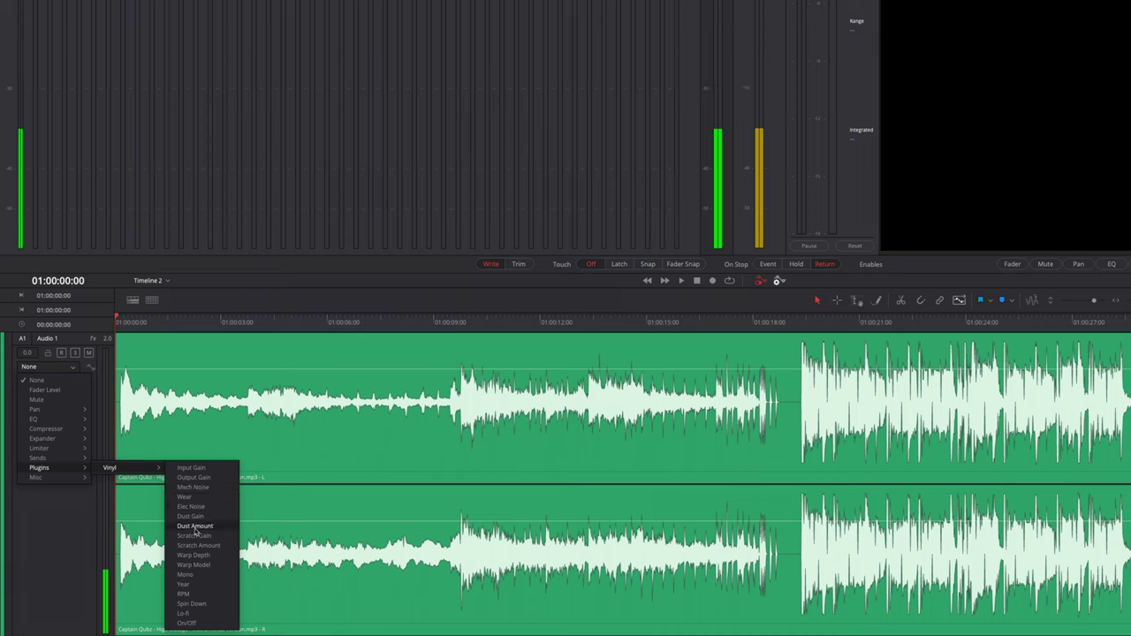
click(215, 605)
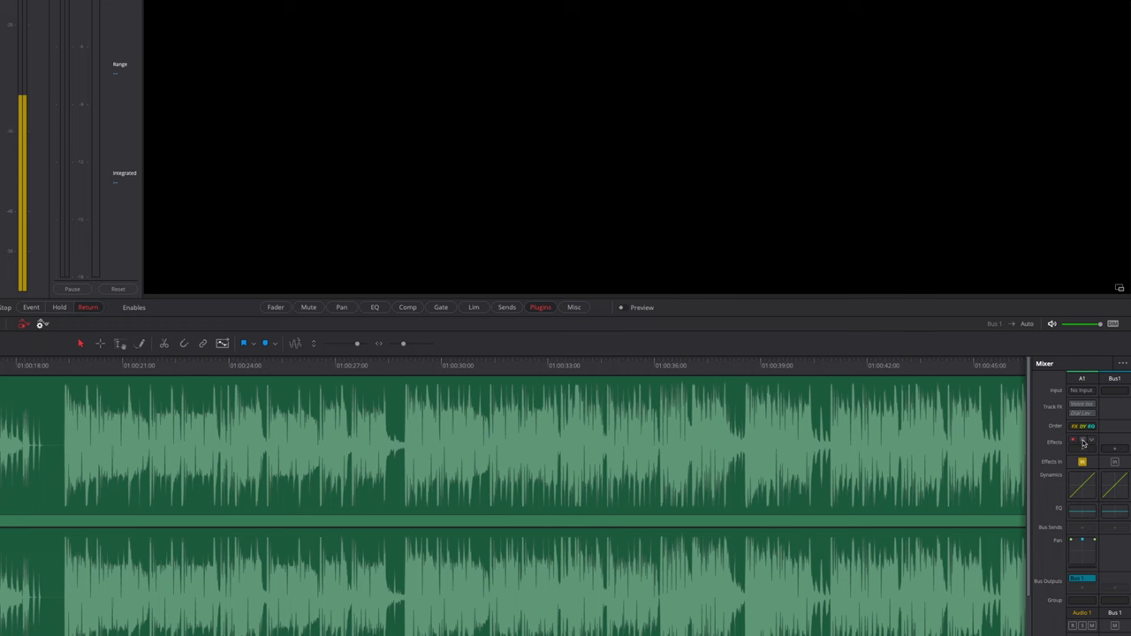
- Record Vinyl's Spindown during playback, roughly from 01:00:13 to 01:00:19
click(1083, 444)
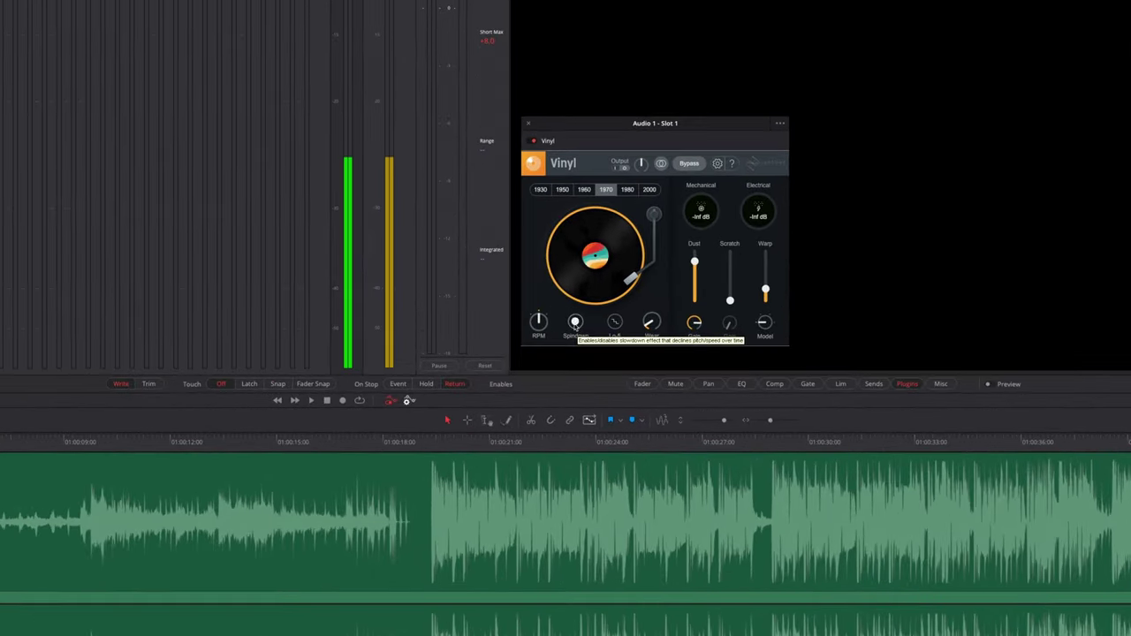
click(575, 323)
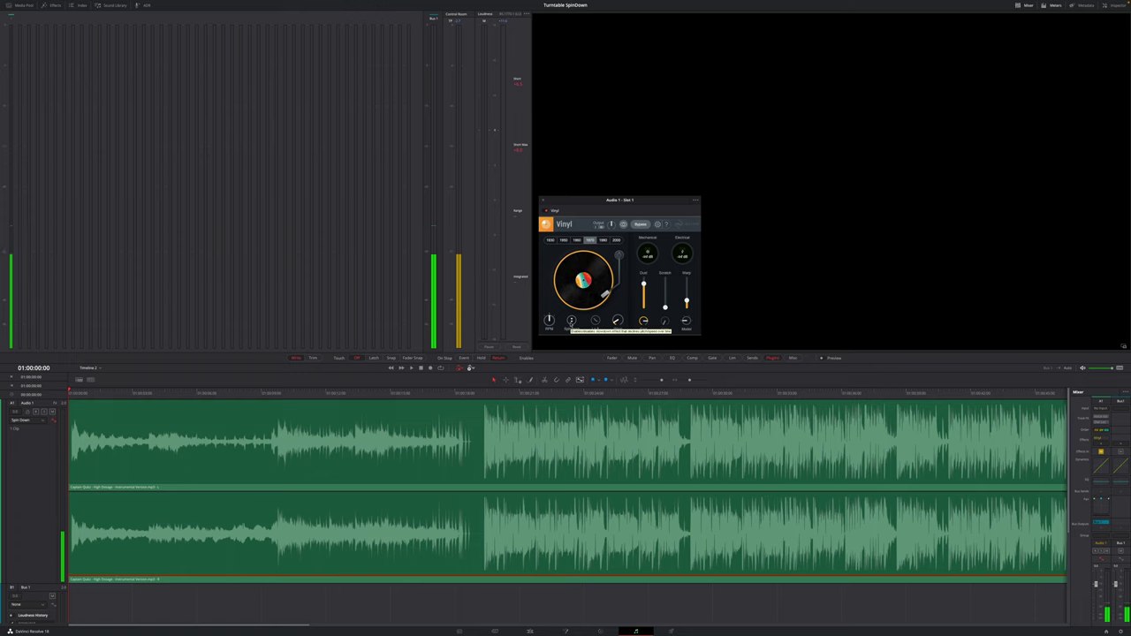
key(space)
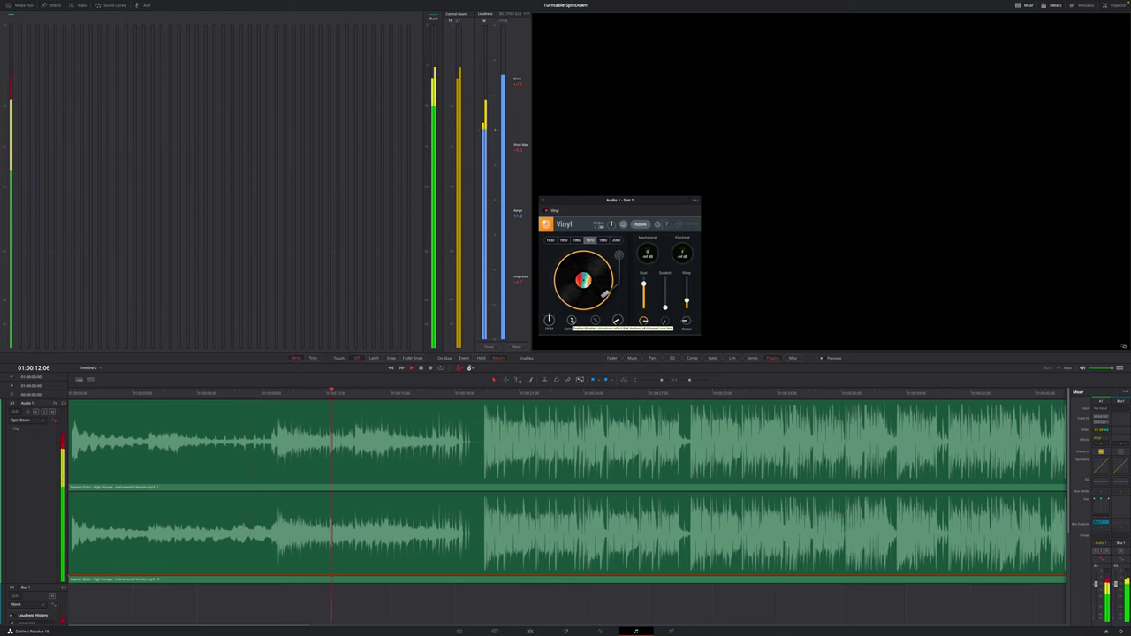
click(572, 320)
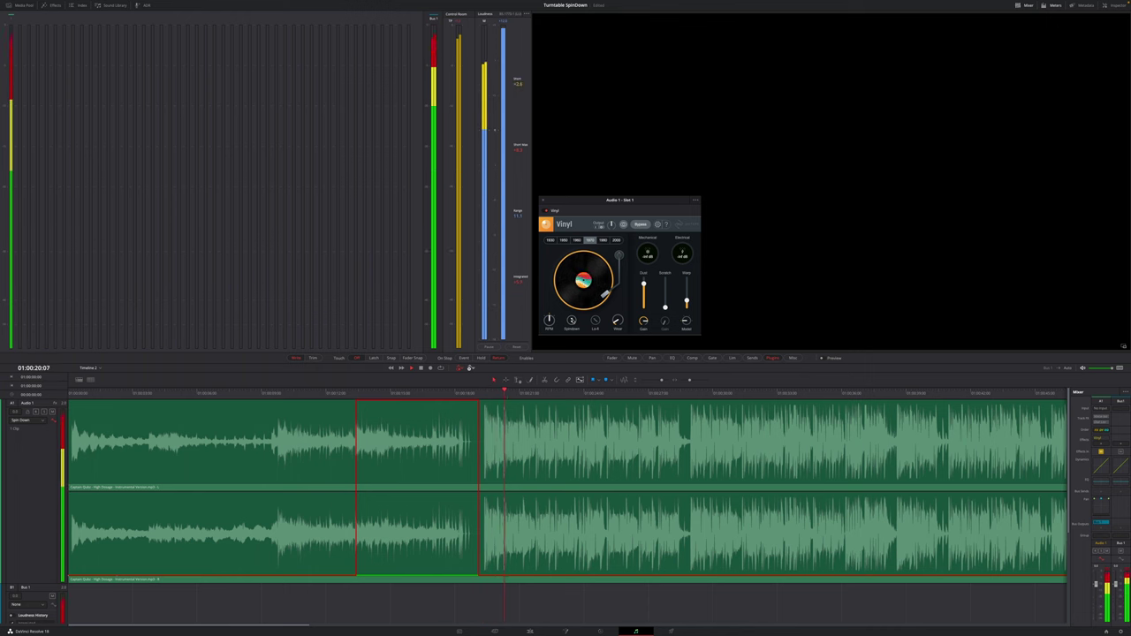
key(space)
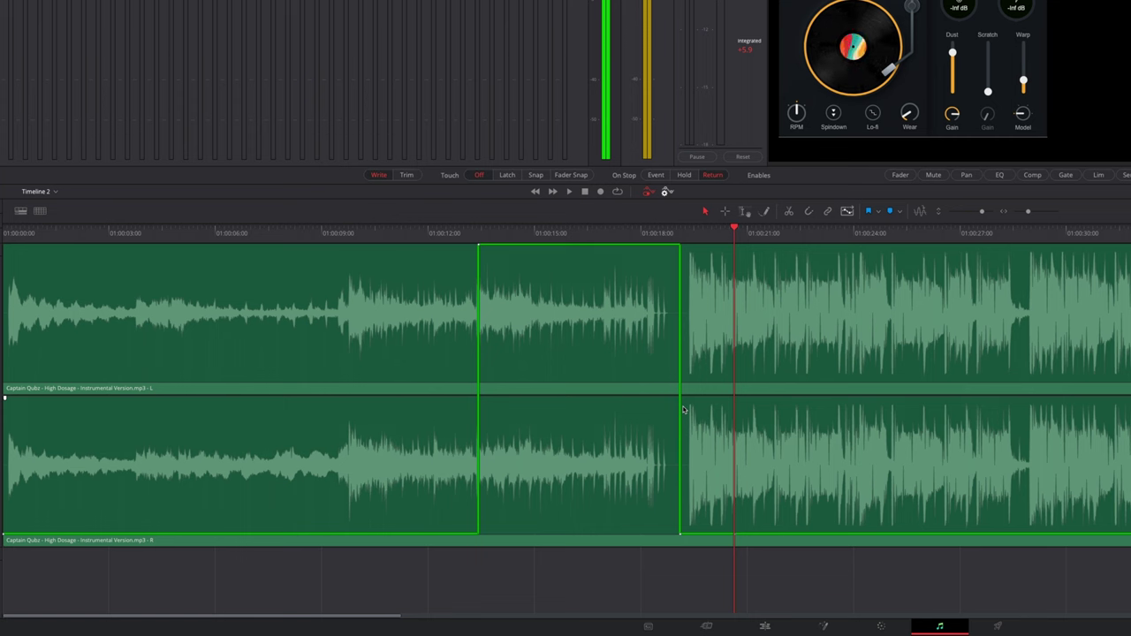
- Extend the Spin Down region's end to just past 01:00:19
scroll(645, 447, up, 4)
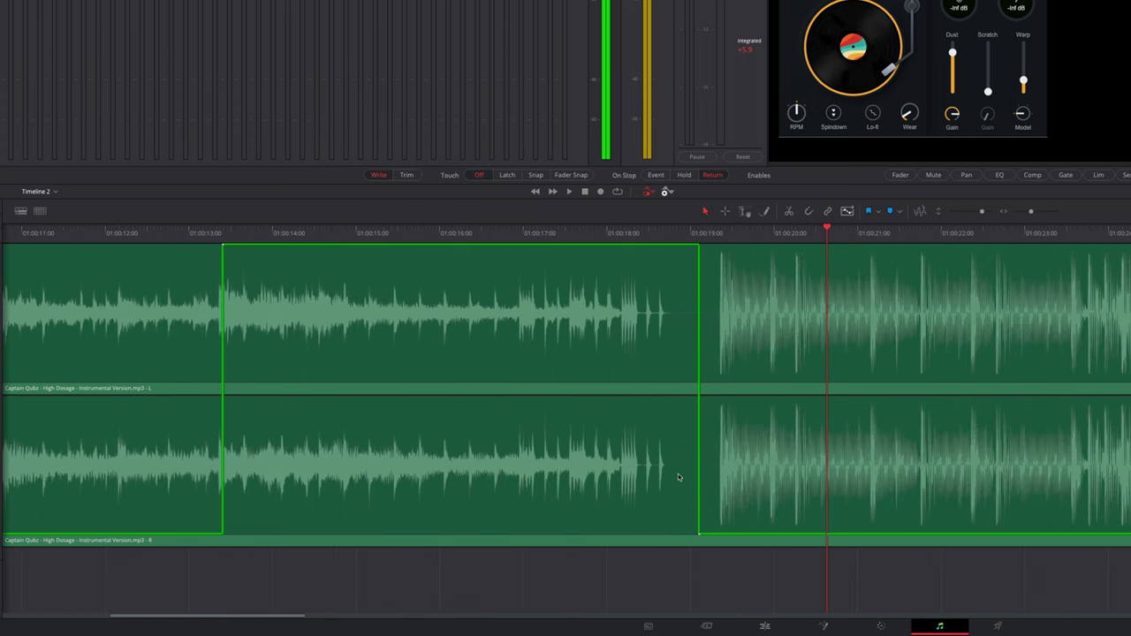
scroll(688, 493, up, 2)
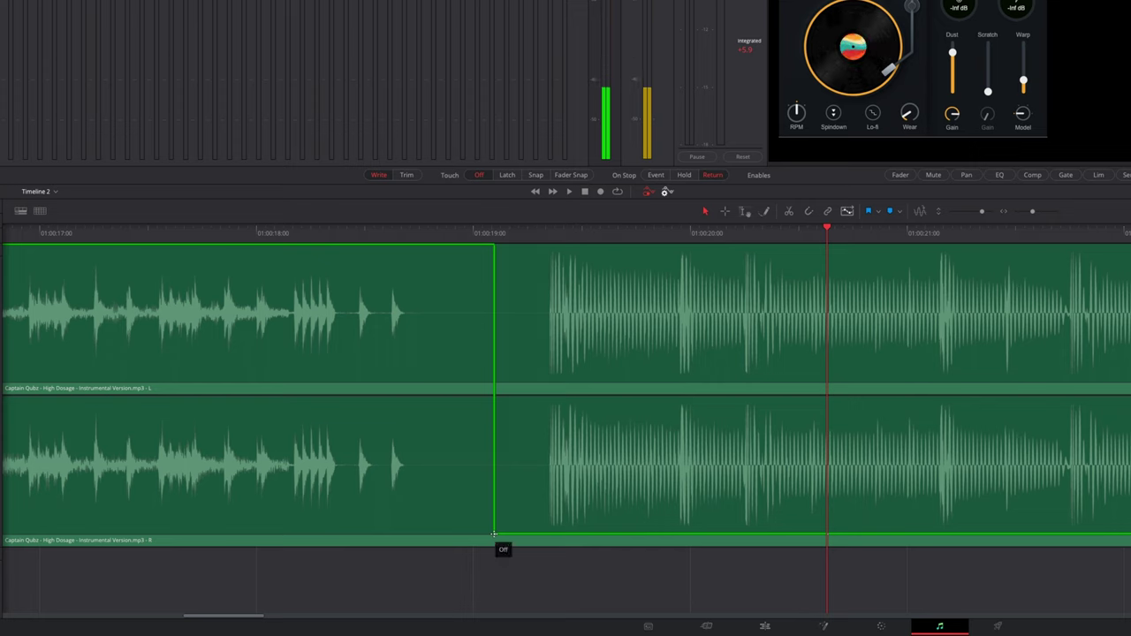
drag(493, 535, 539, 534)
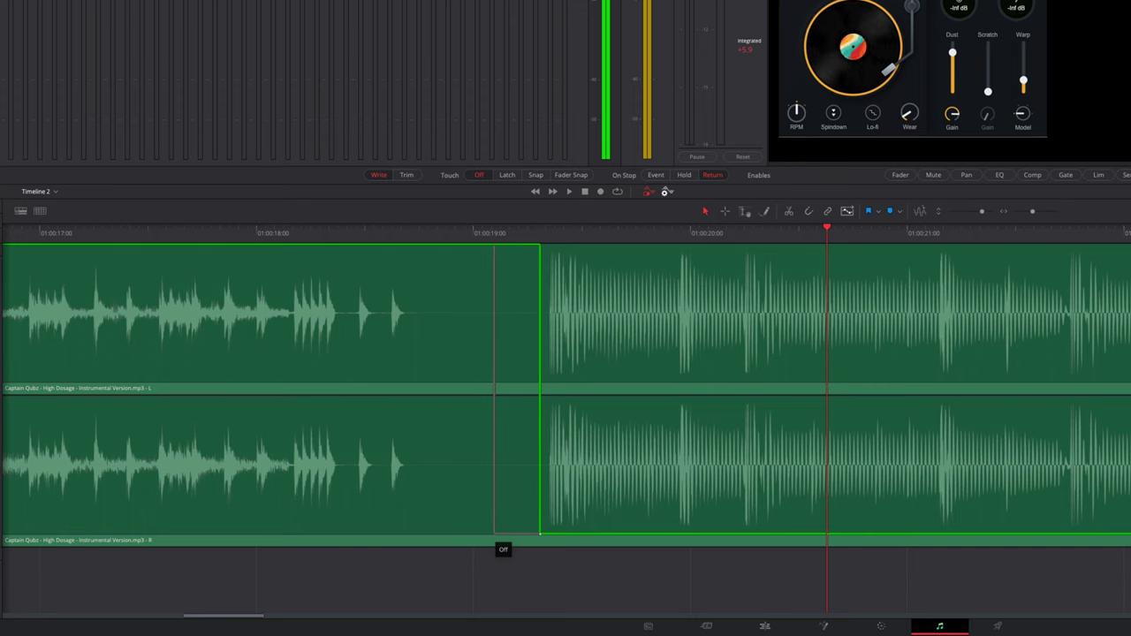
- Move the Spin Down region's start slightly earlier, just before 01:00:13
scroll(540, 520, left, 10)
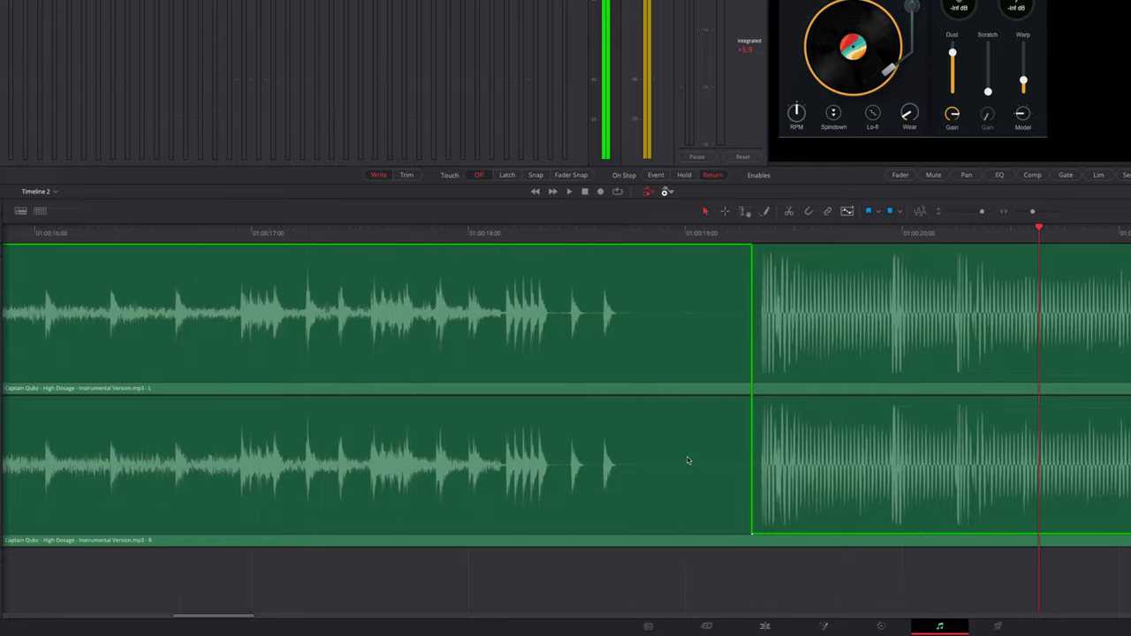
scroll(439, 447, right, 10)
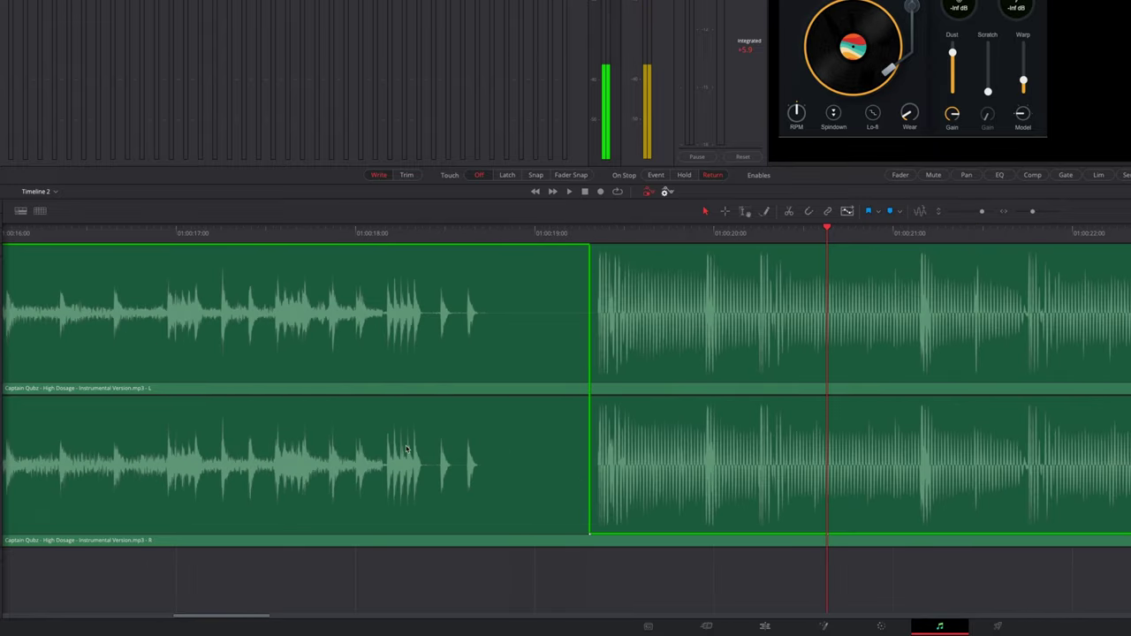
scroll(238, 408, left, 10)
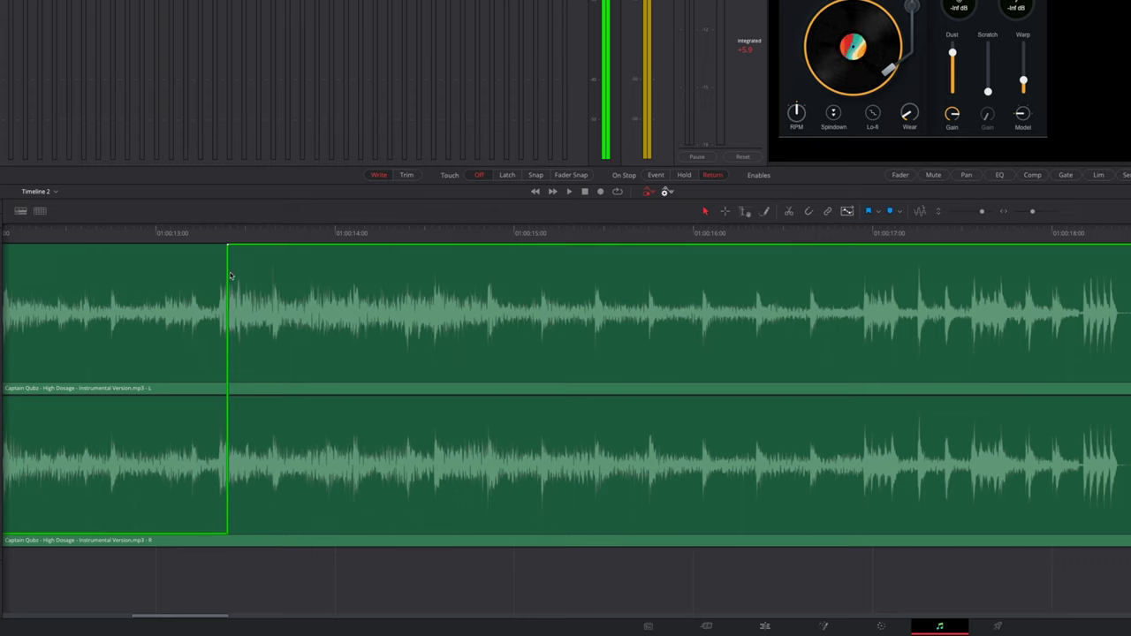
drag(228, 245, 219, 245)
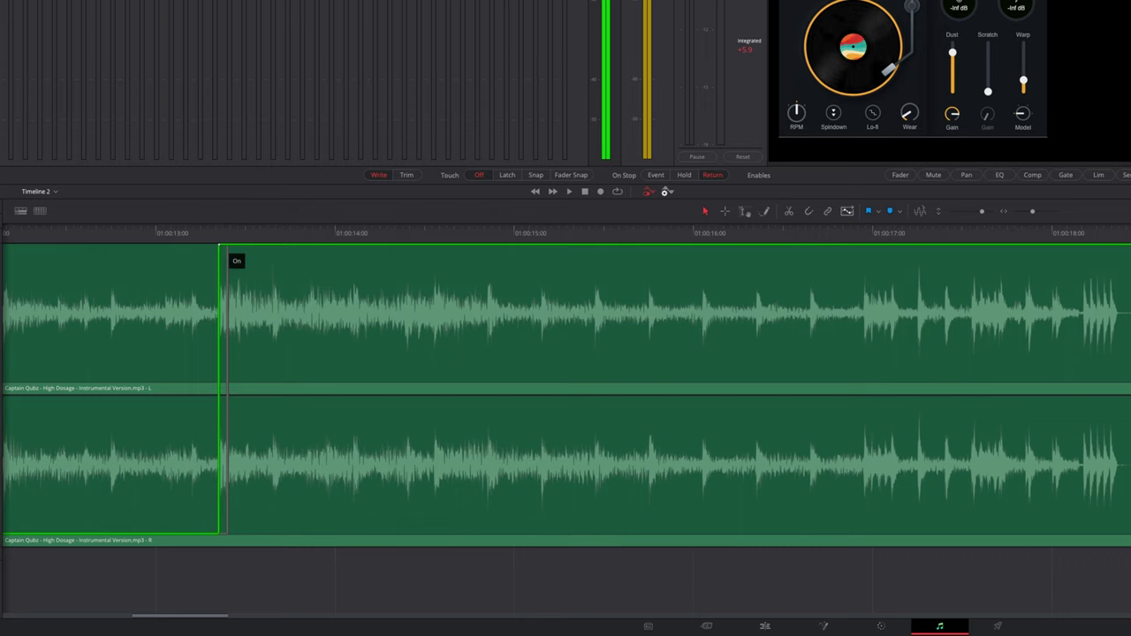